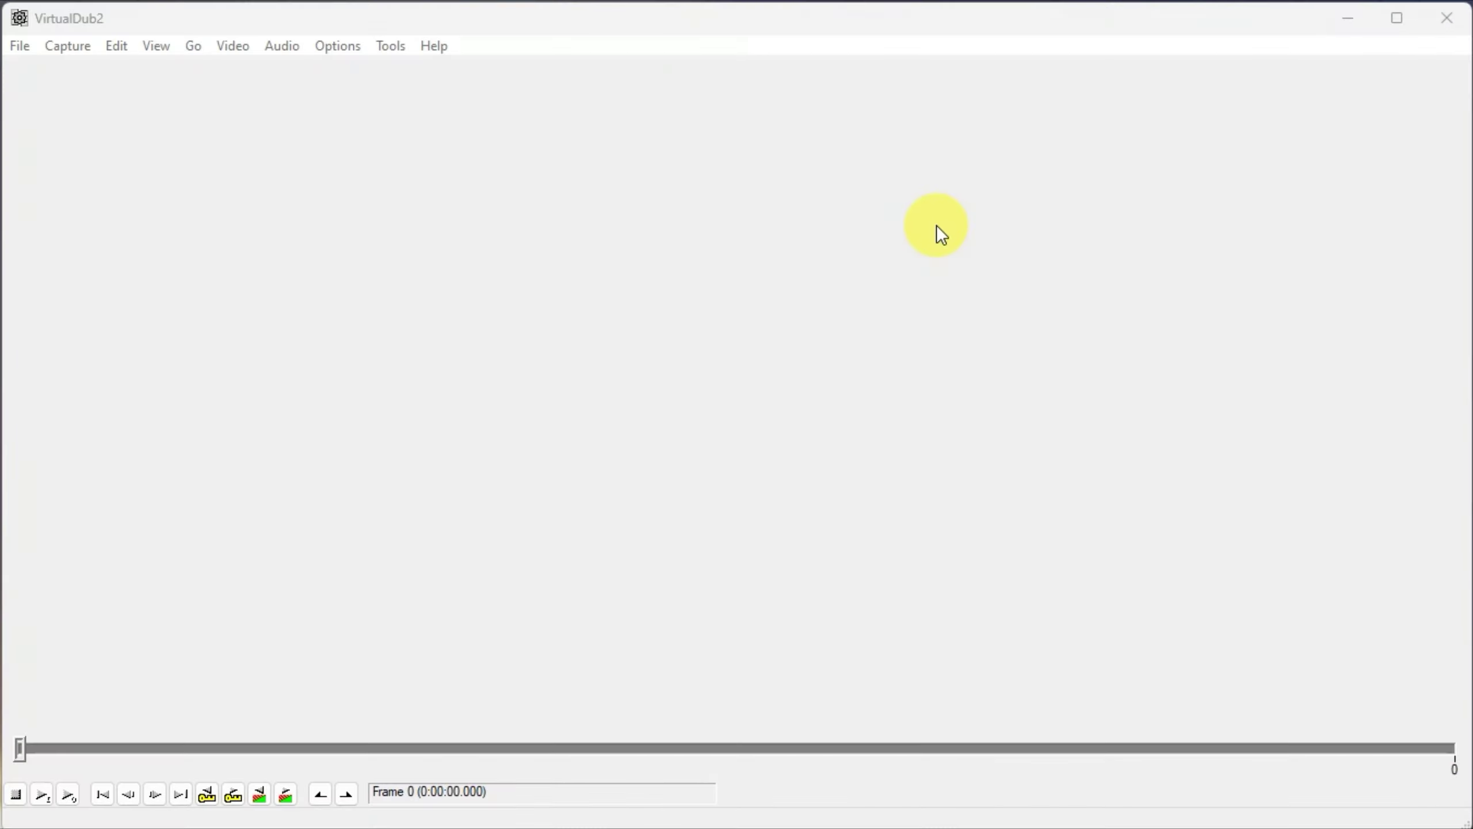
key(ctrl+o)
- Drop the Back to 25fps CSSP MT.avs script onto VirtualDub2 to load the jet footage
drag(19, 748, 623, 749)
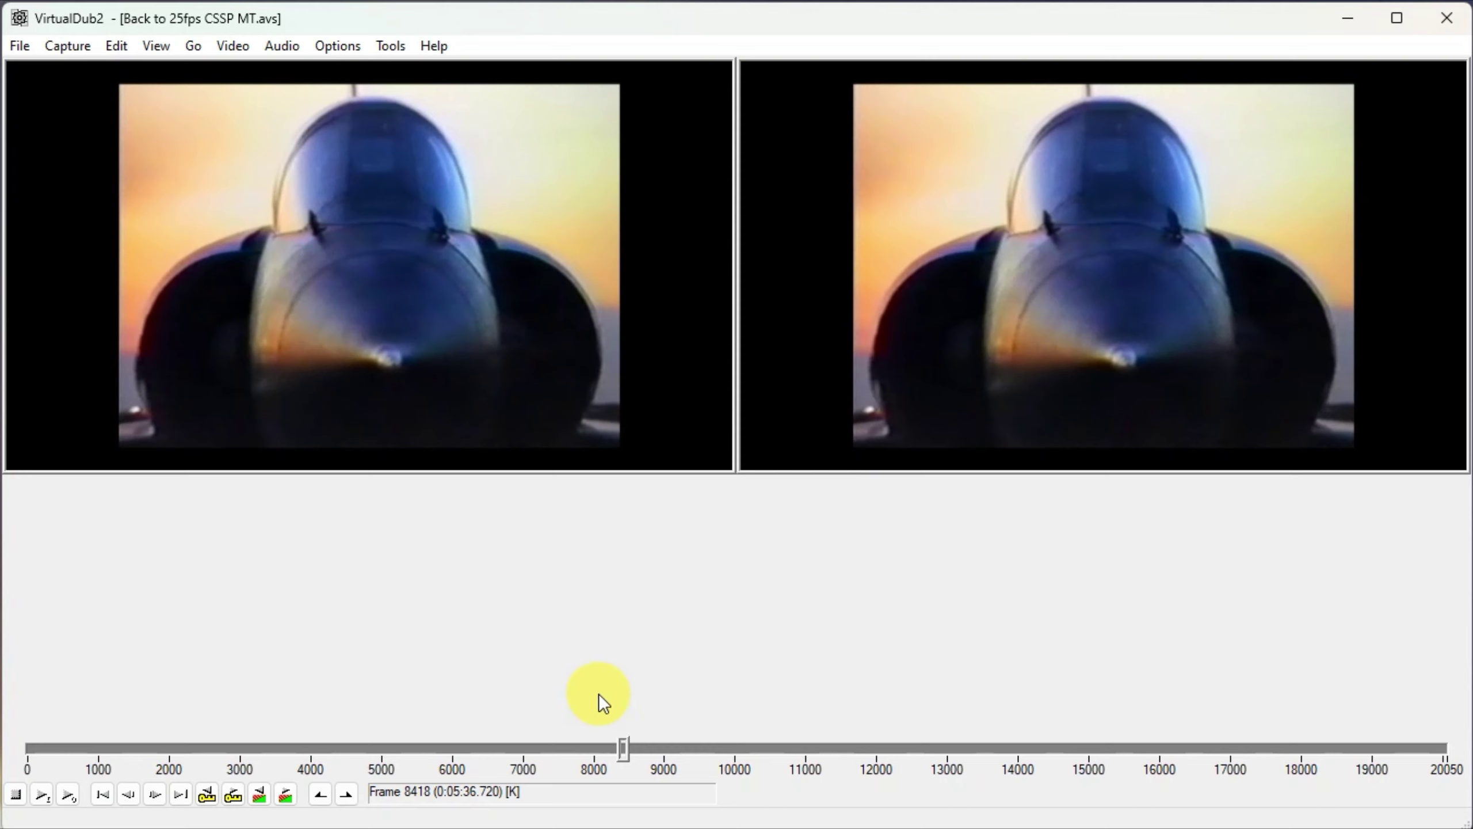
key(space)
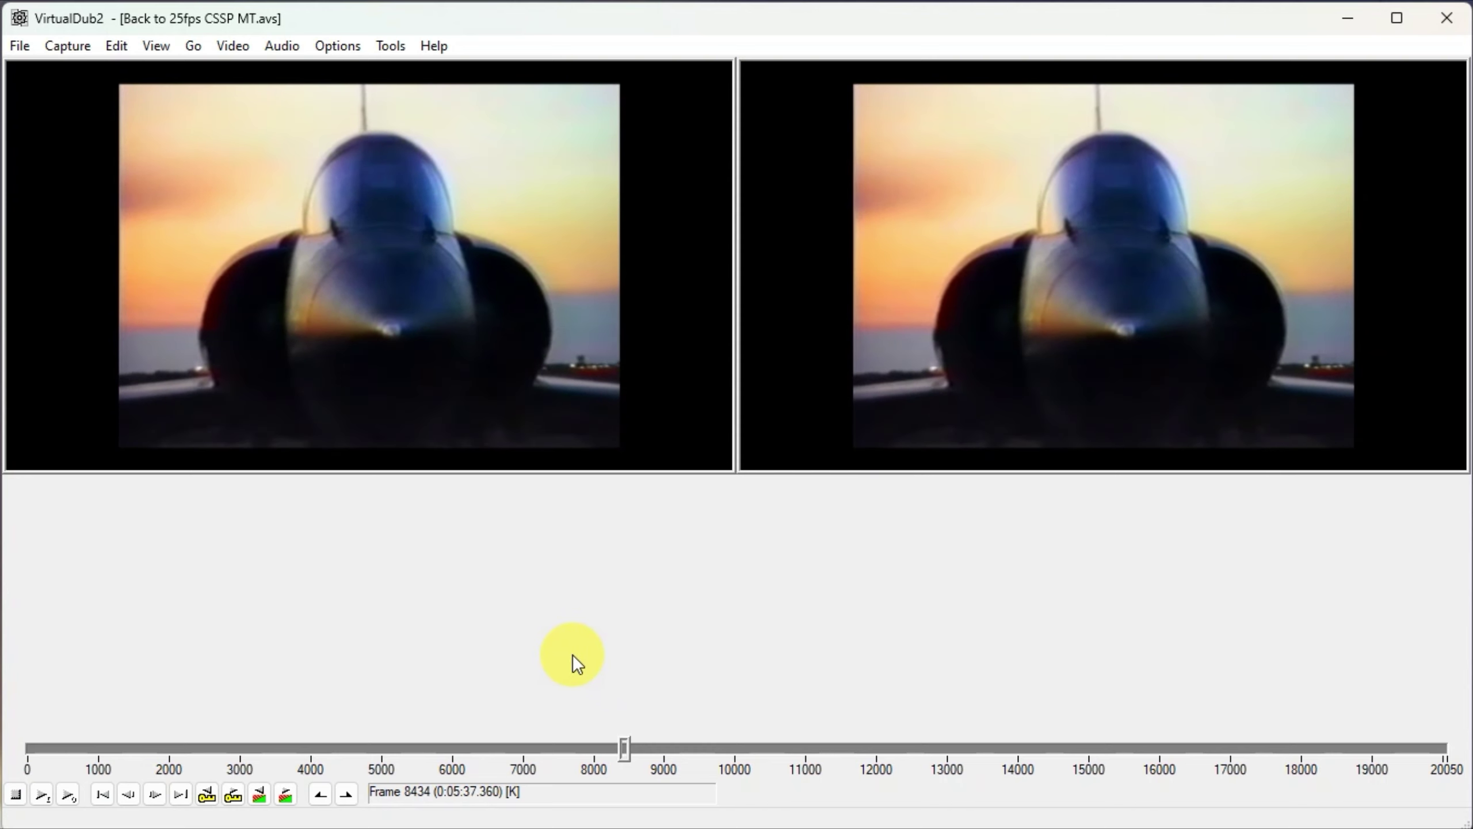
key(Left)
key(Left)
key(Left)
key(Left)
key(Left)
key(Left)
key(Left)
key(Left)
key(Left)
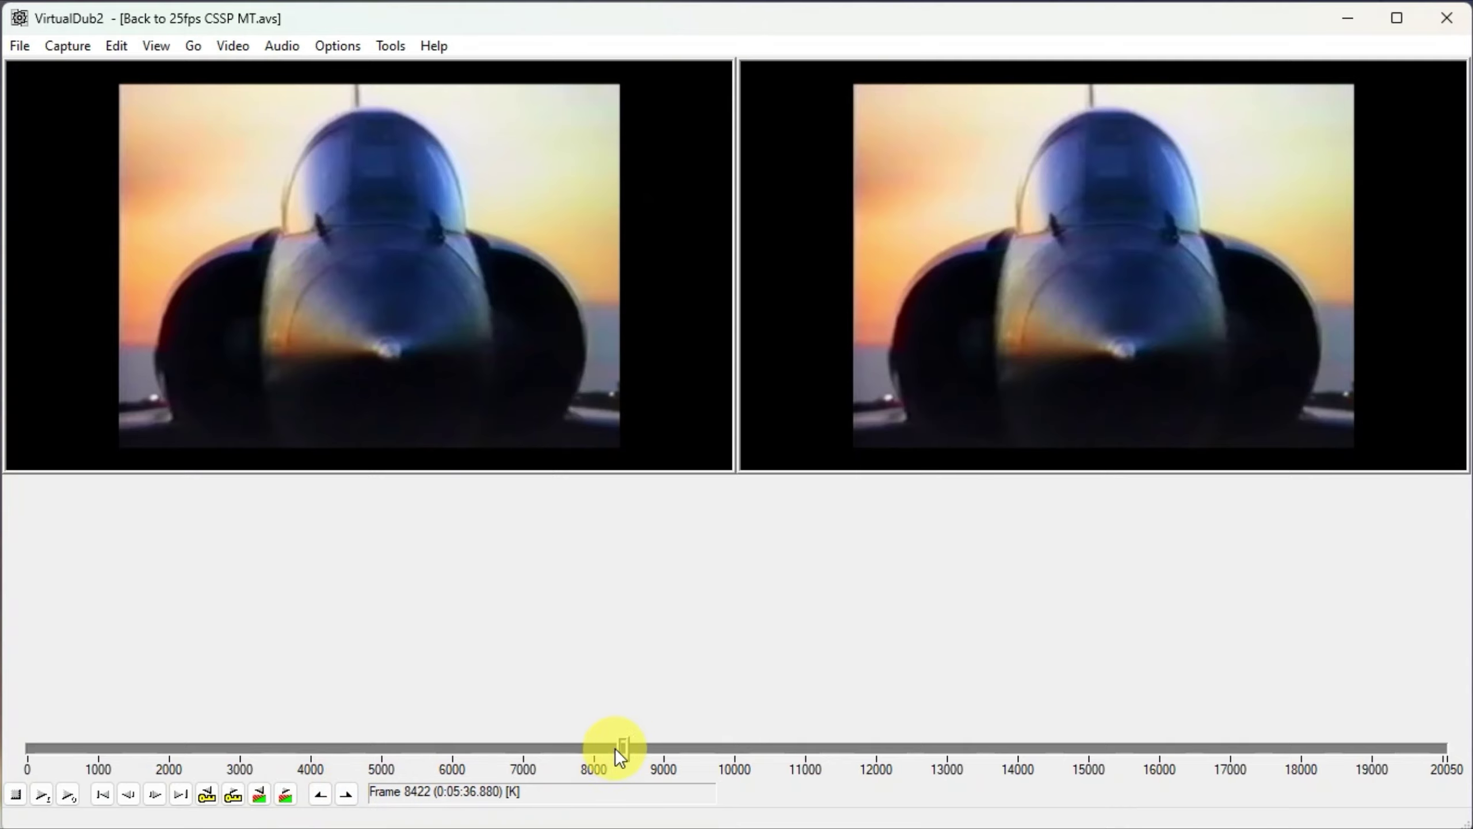
- Mark the range from frame 4624 to frame 4963, 339 frames long
mouse_move(621, 748)
mouse_down()
mouse_move(343, 753)
mouse_move(355, 753)
mouse_up()
click(320, 794)
drag(356, 753, 378, 748)
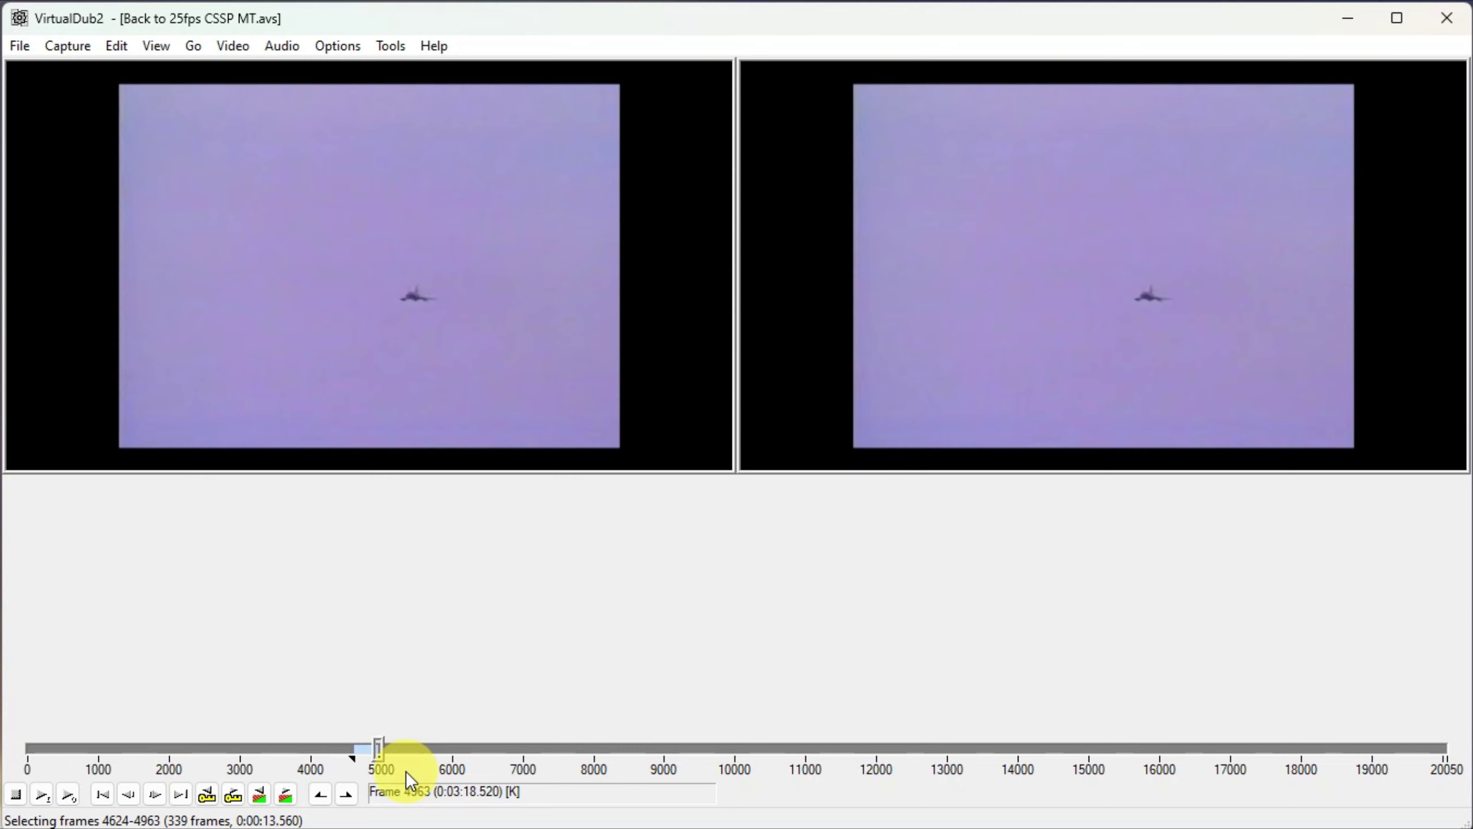
click(116, 46)
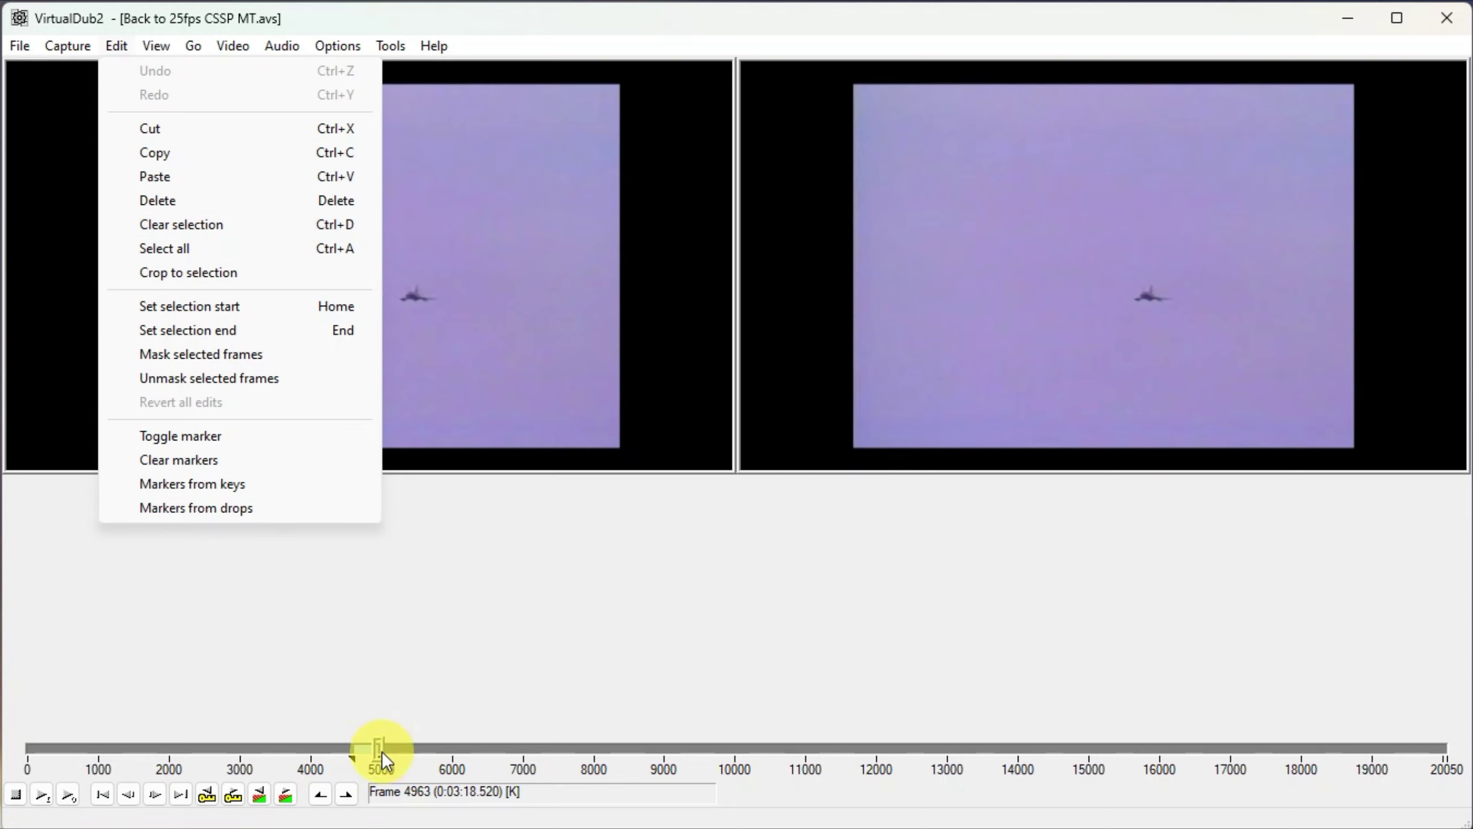
- Select frames 5451–6775 and crop the video to that selection, leaving 1325 frames
drag(383, 751, 507, 749)
key(End)
drag(506, 749, 414, 748)
key(Home)
click(117, 46)
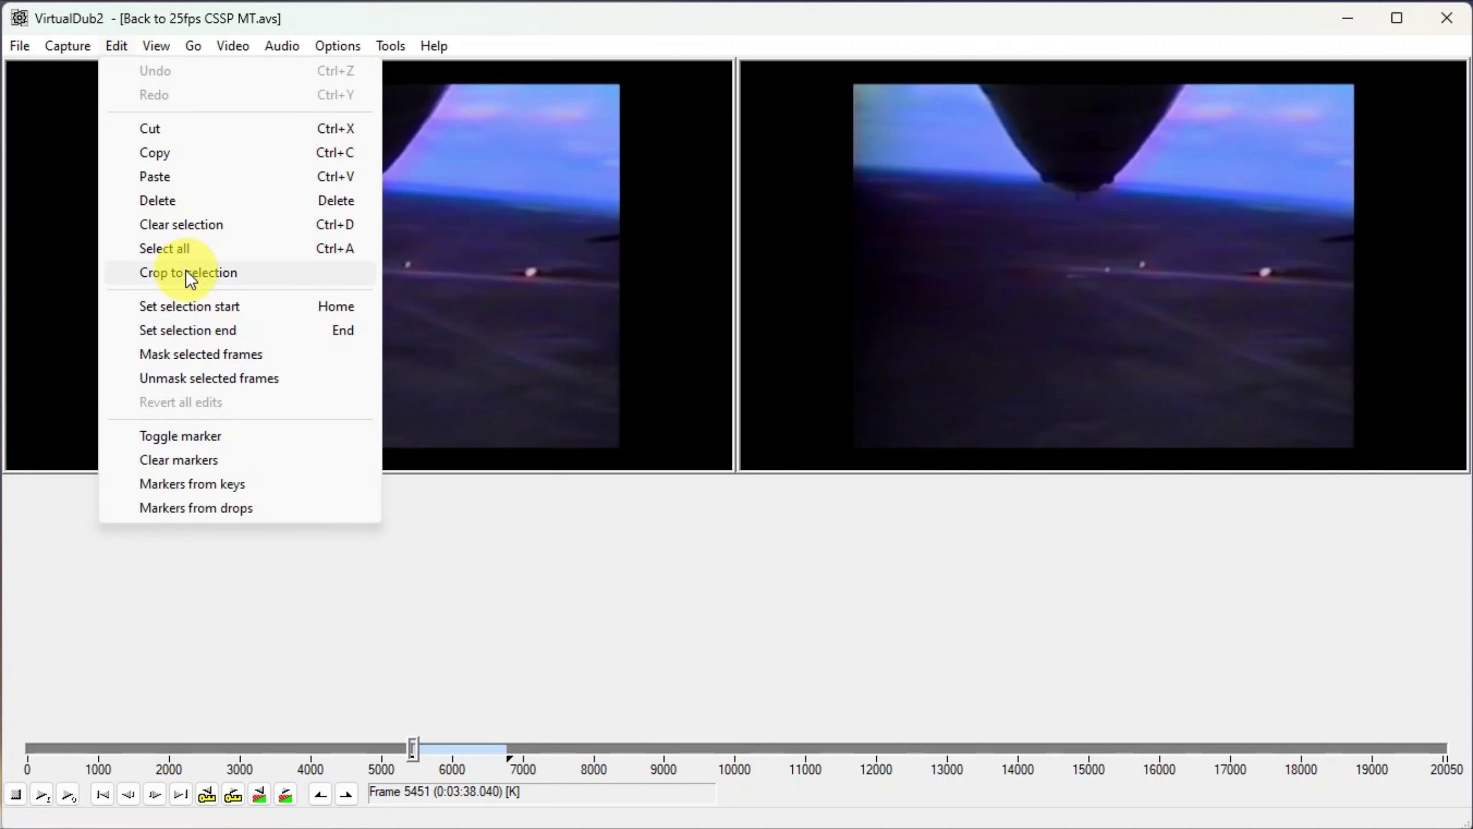
click(190, 279)
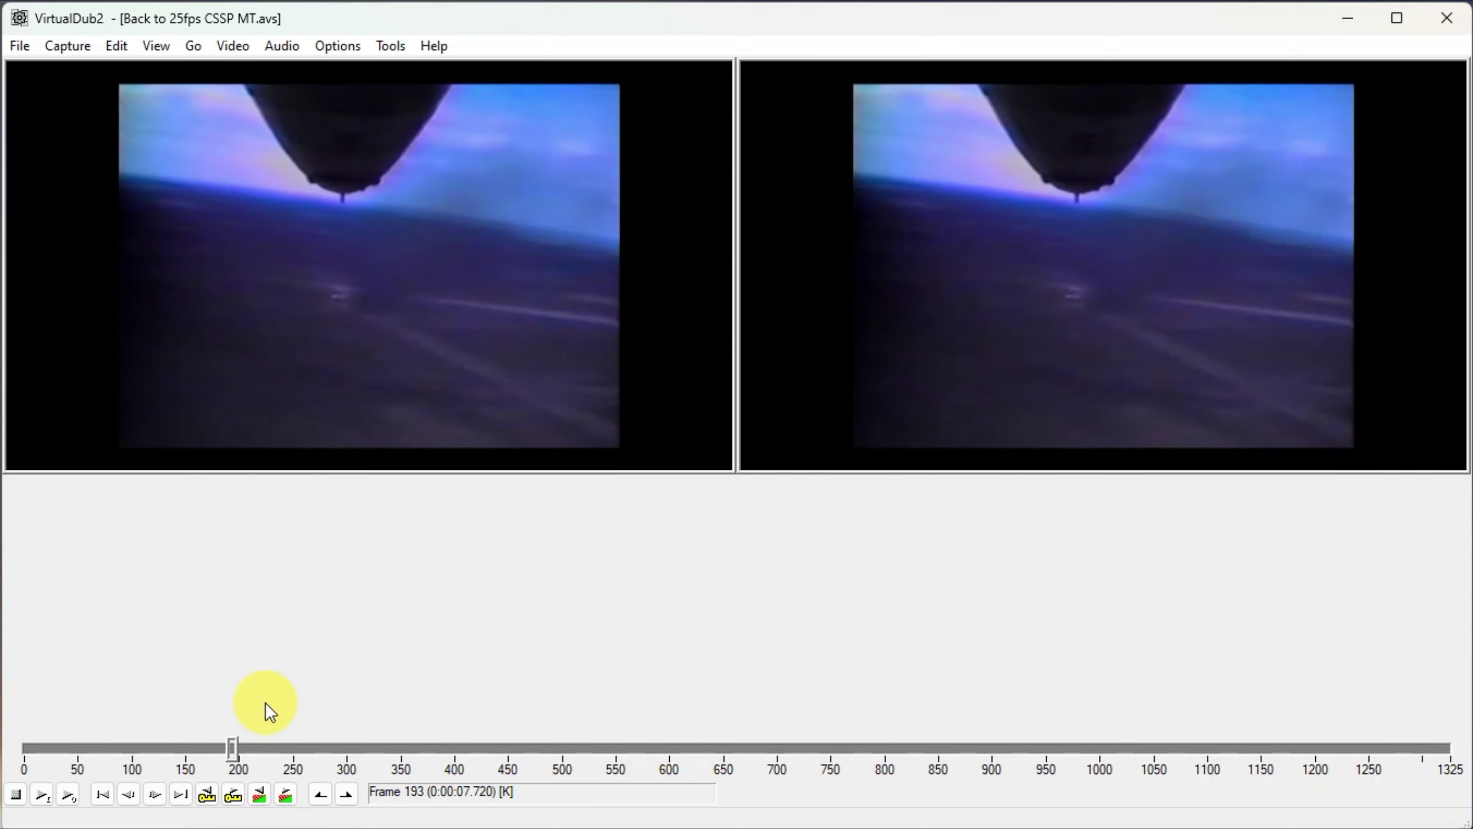
key(Right)
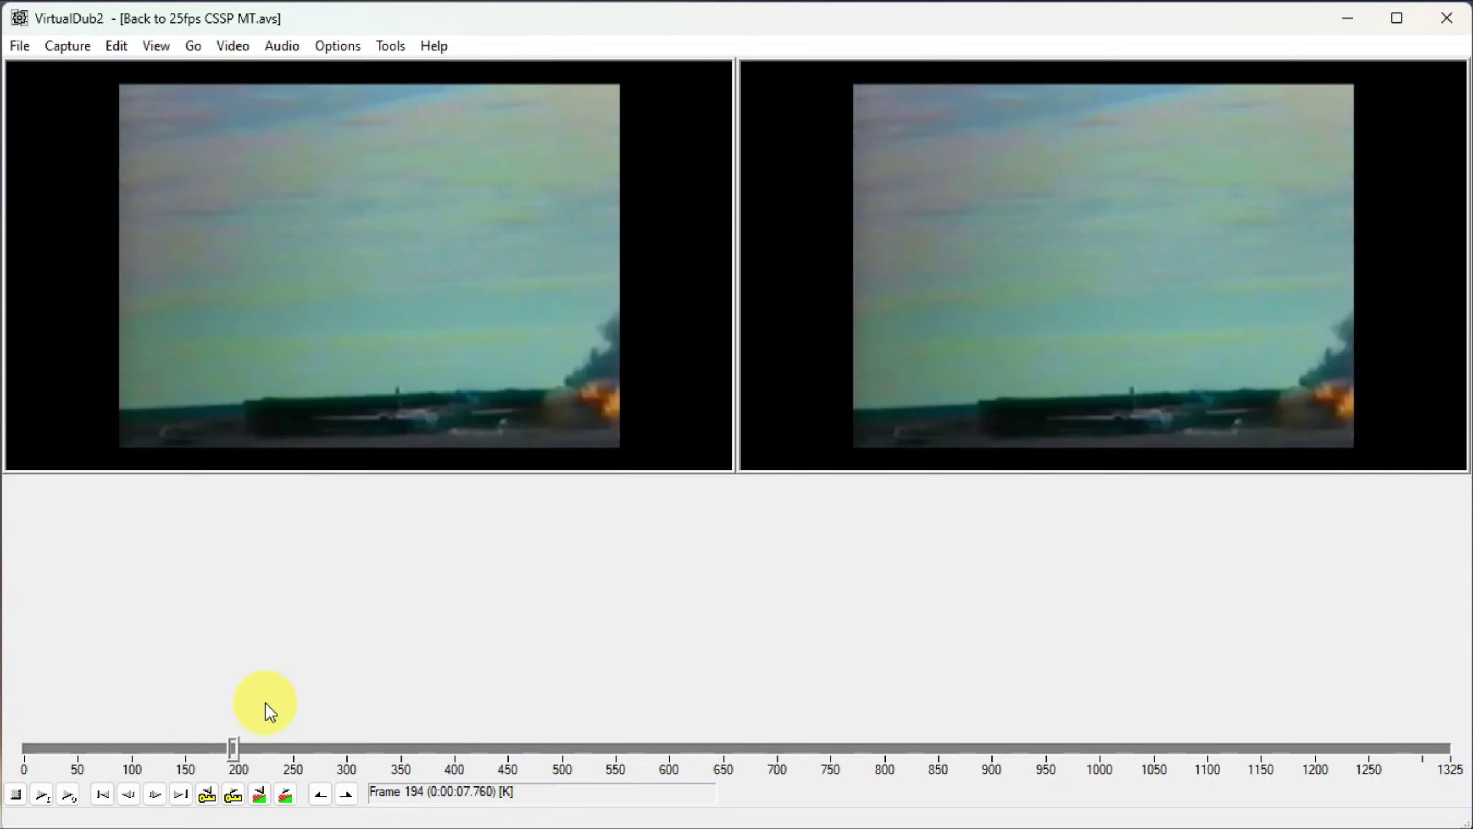
key(Home)
drag(233, 748, 348, 748)
key(End)
click(19, 45)
mouse_move(159, 401)
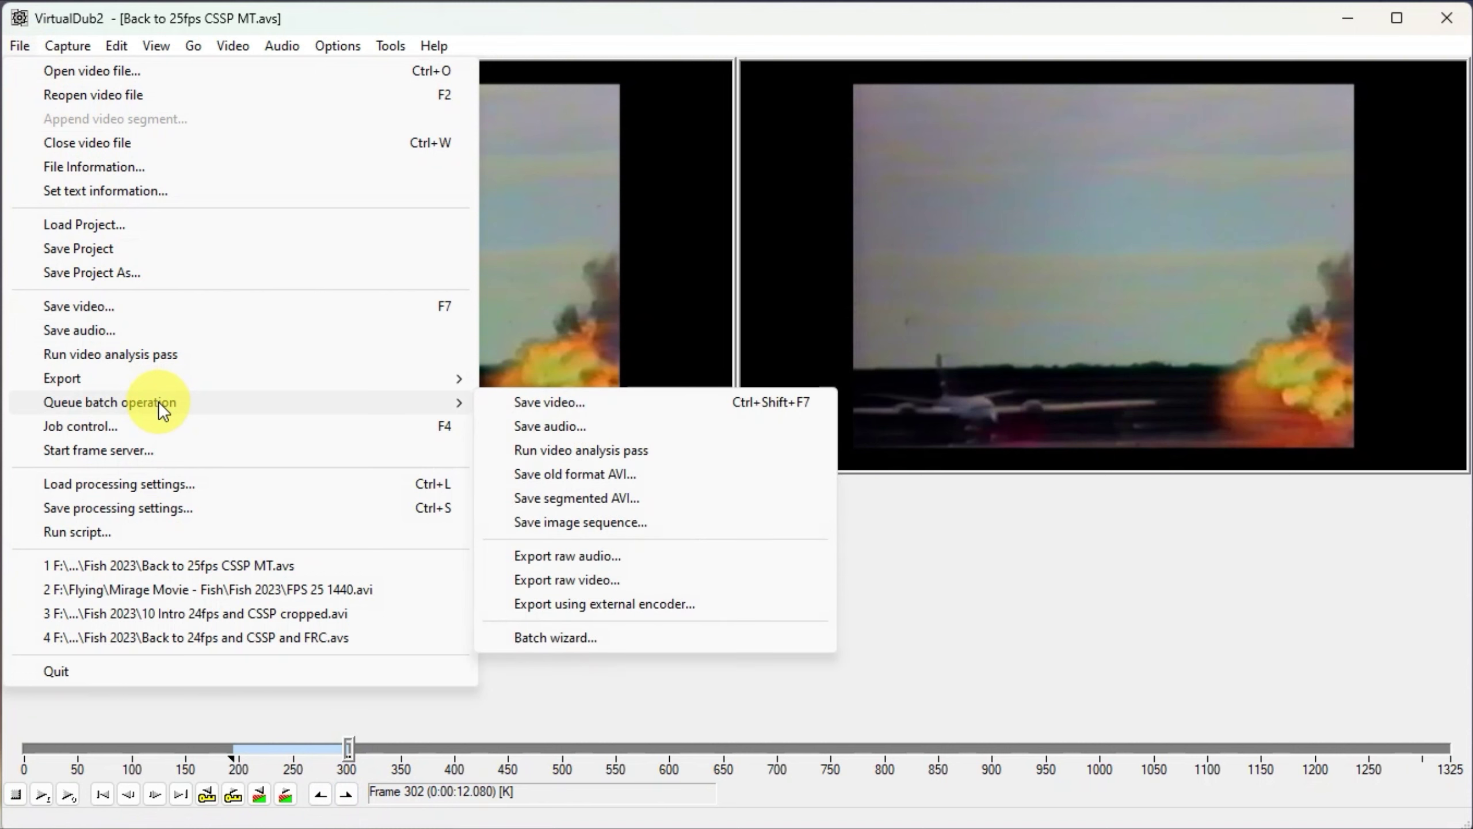
- Queue a batch save of frames 194–302 as Clip 1.avi, overwriting the existing file
click(573, 401)
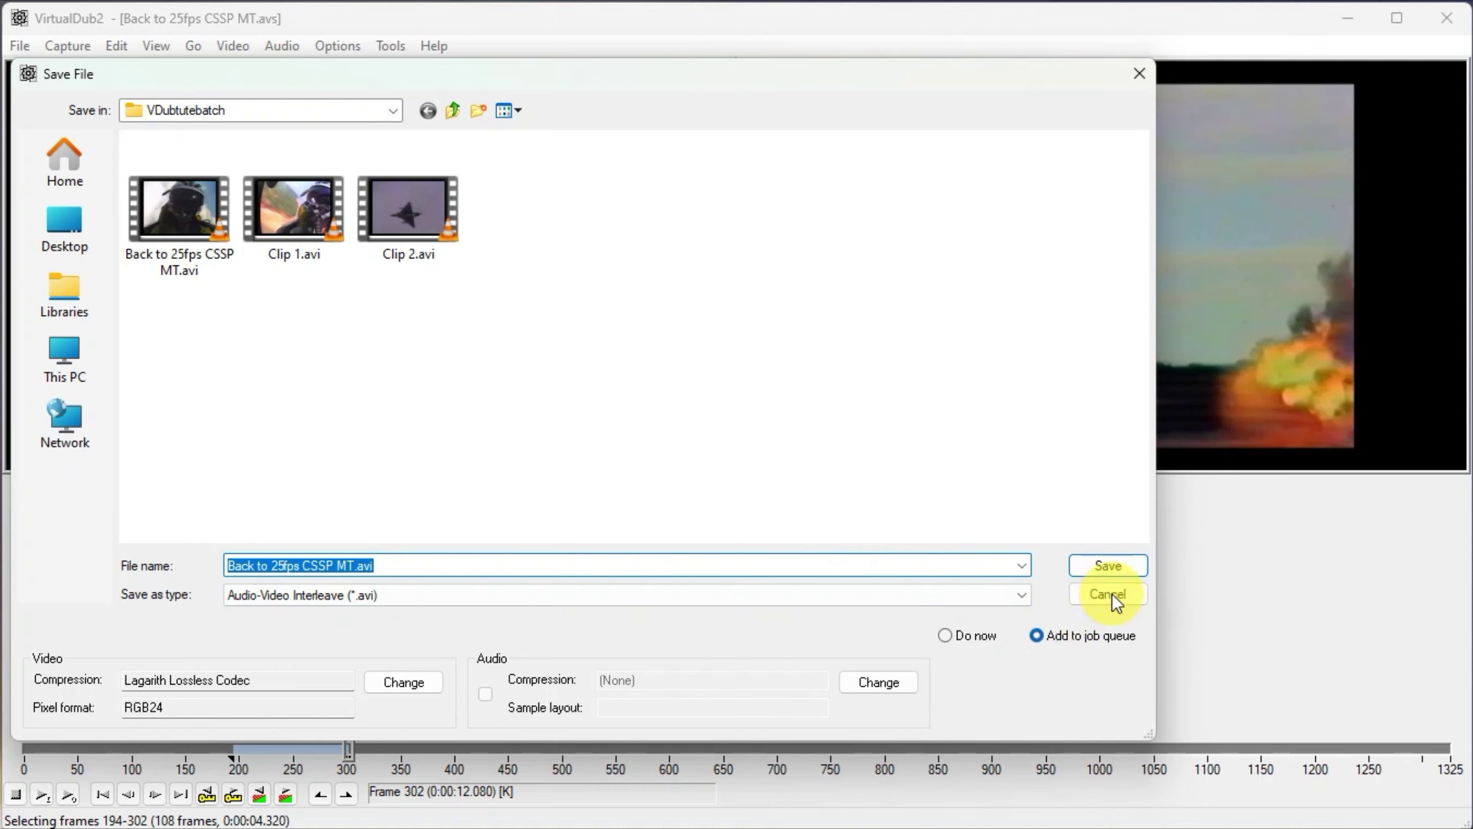
click(1105, 558)
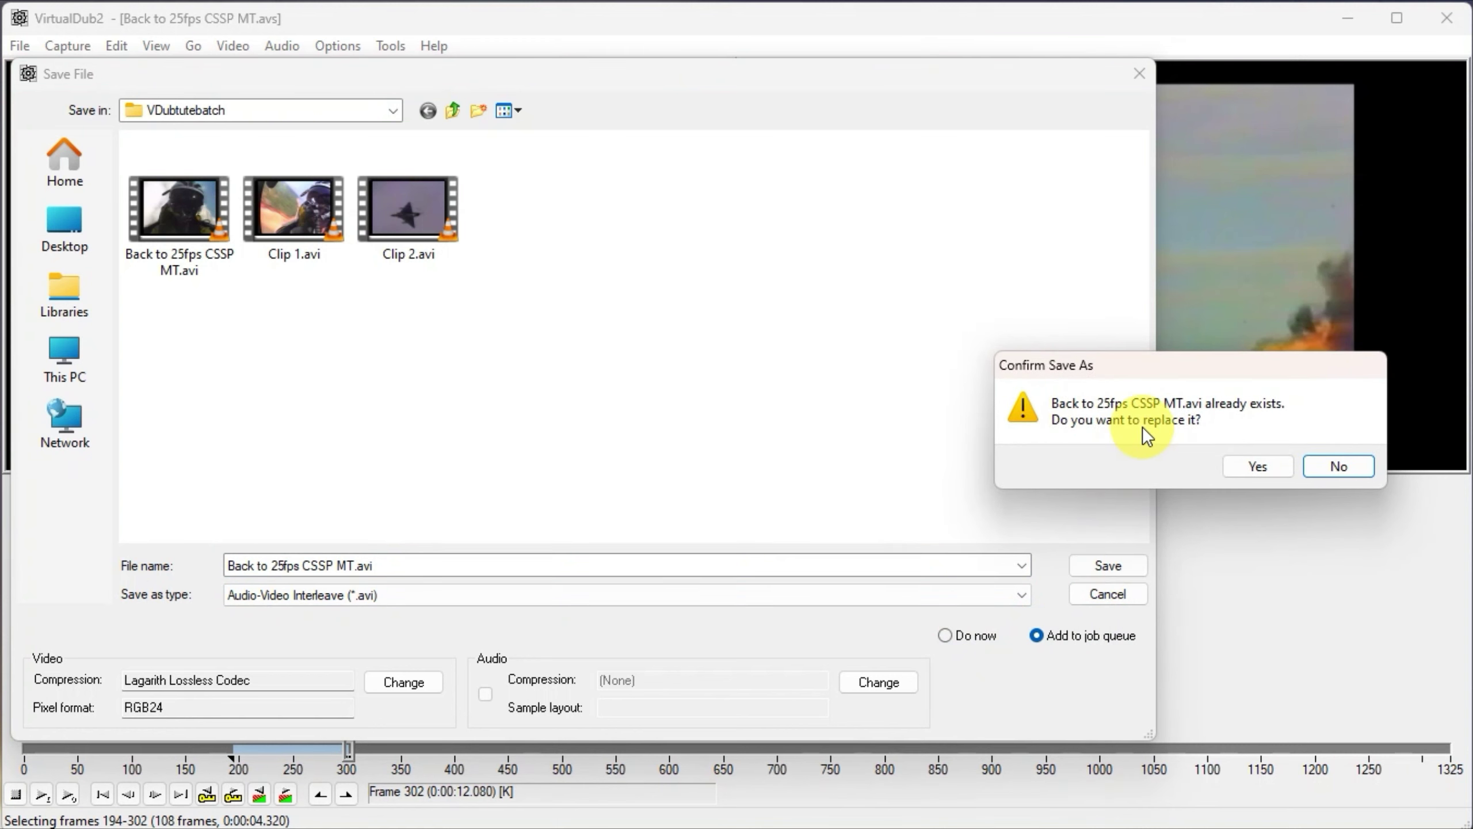
click(1344, 463)
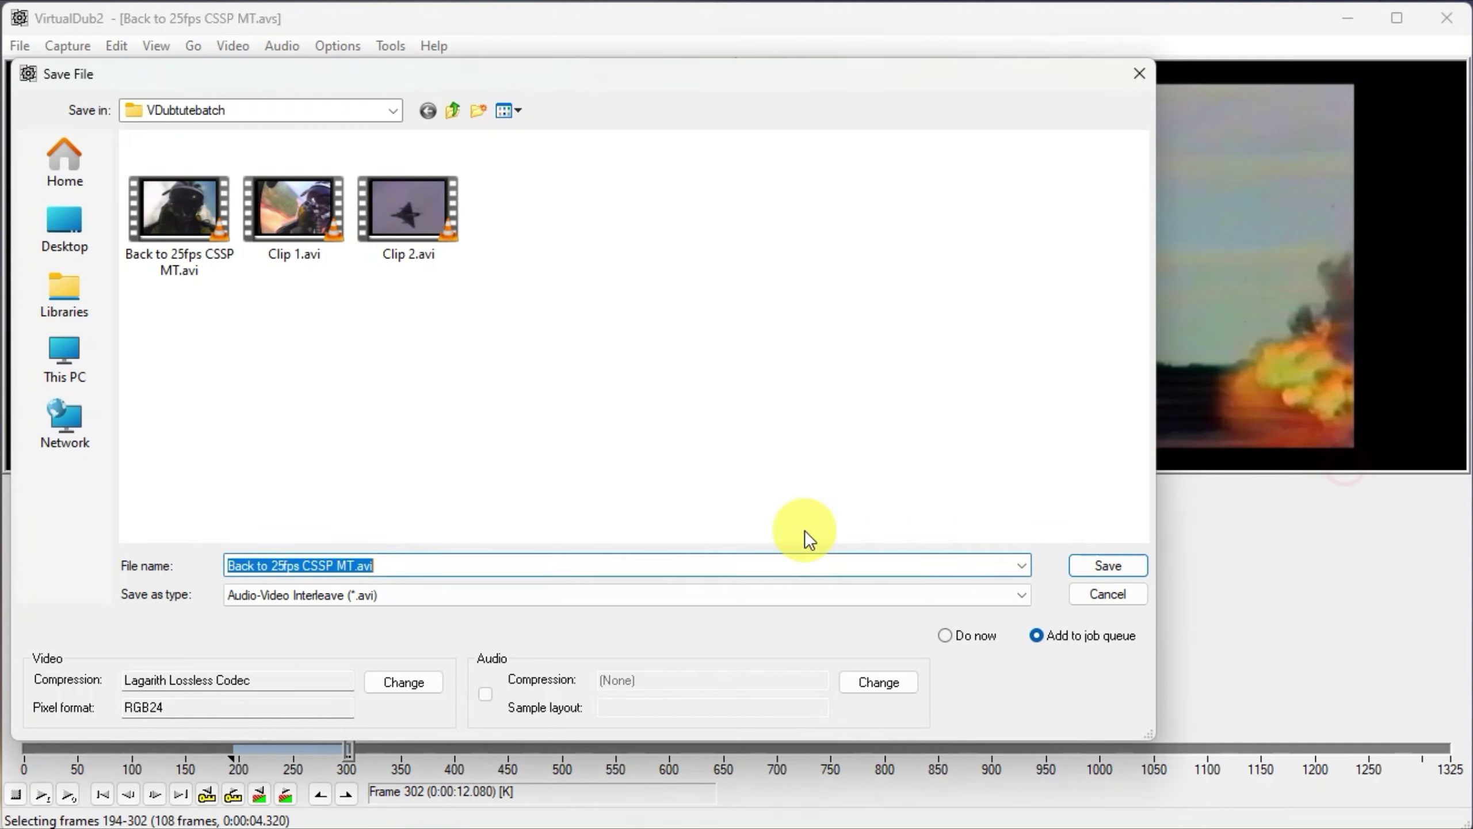
text(C)
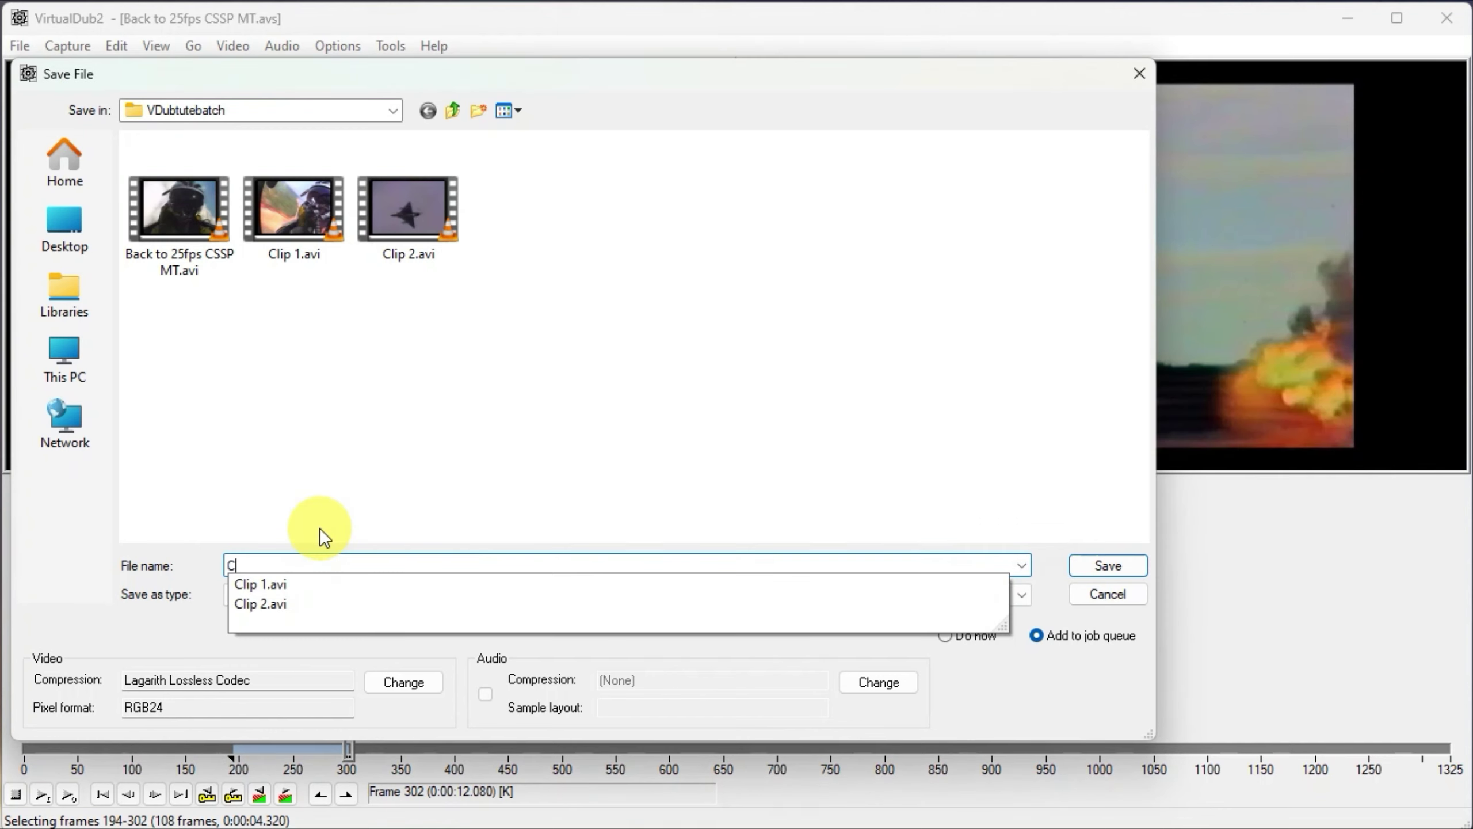
text(lip 1)
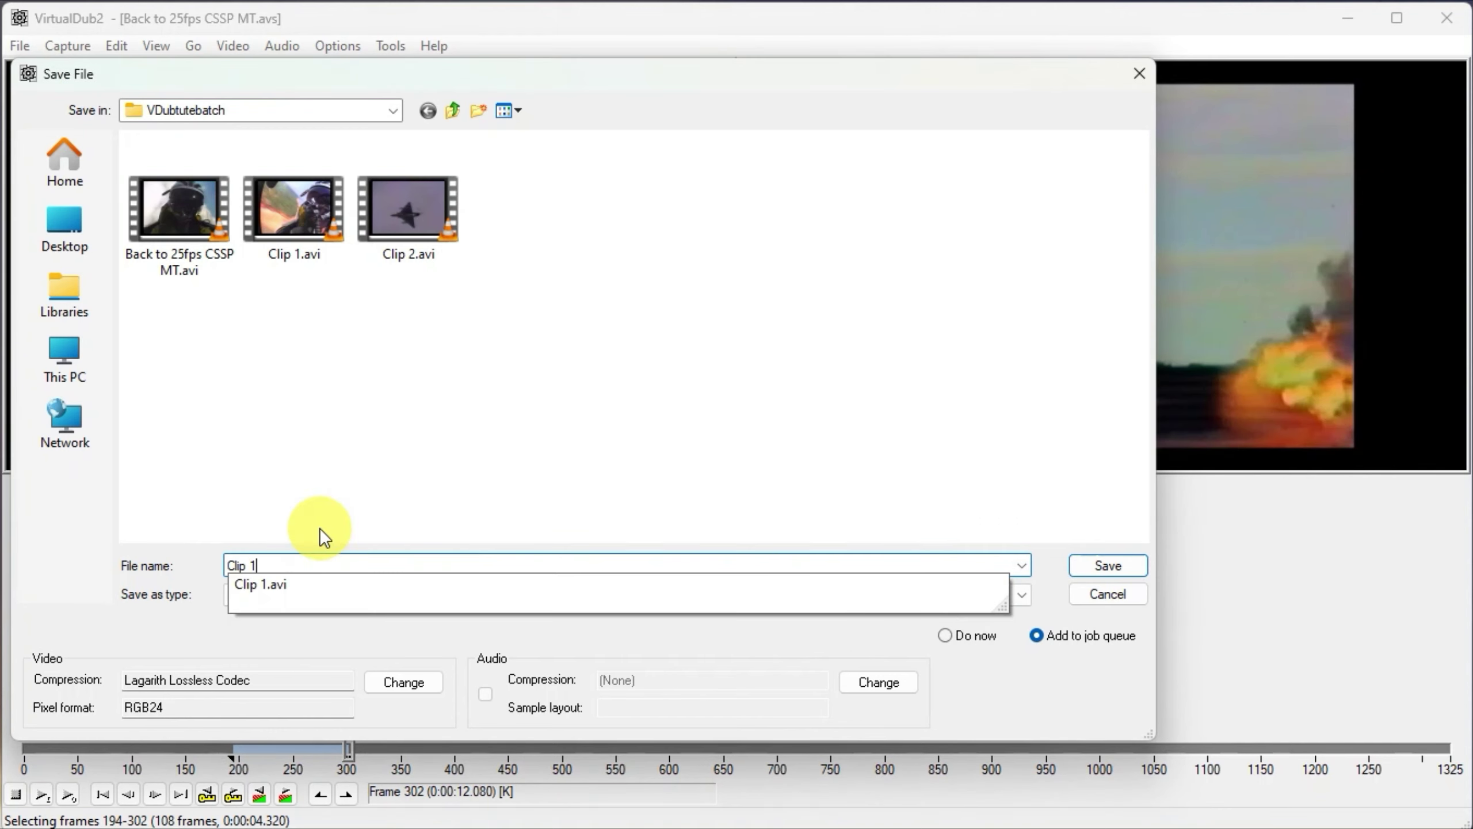
click(274, 590)
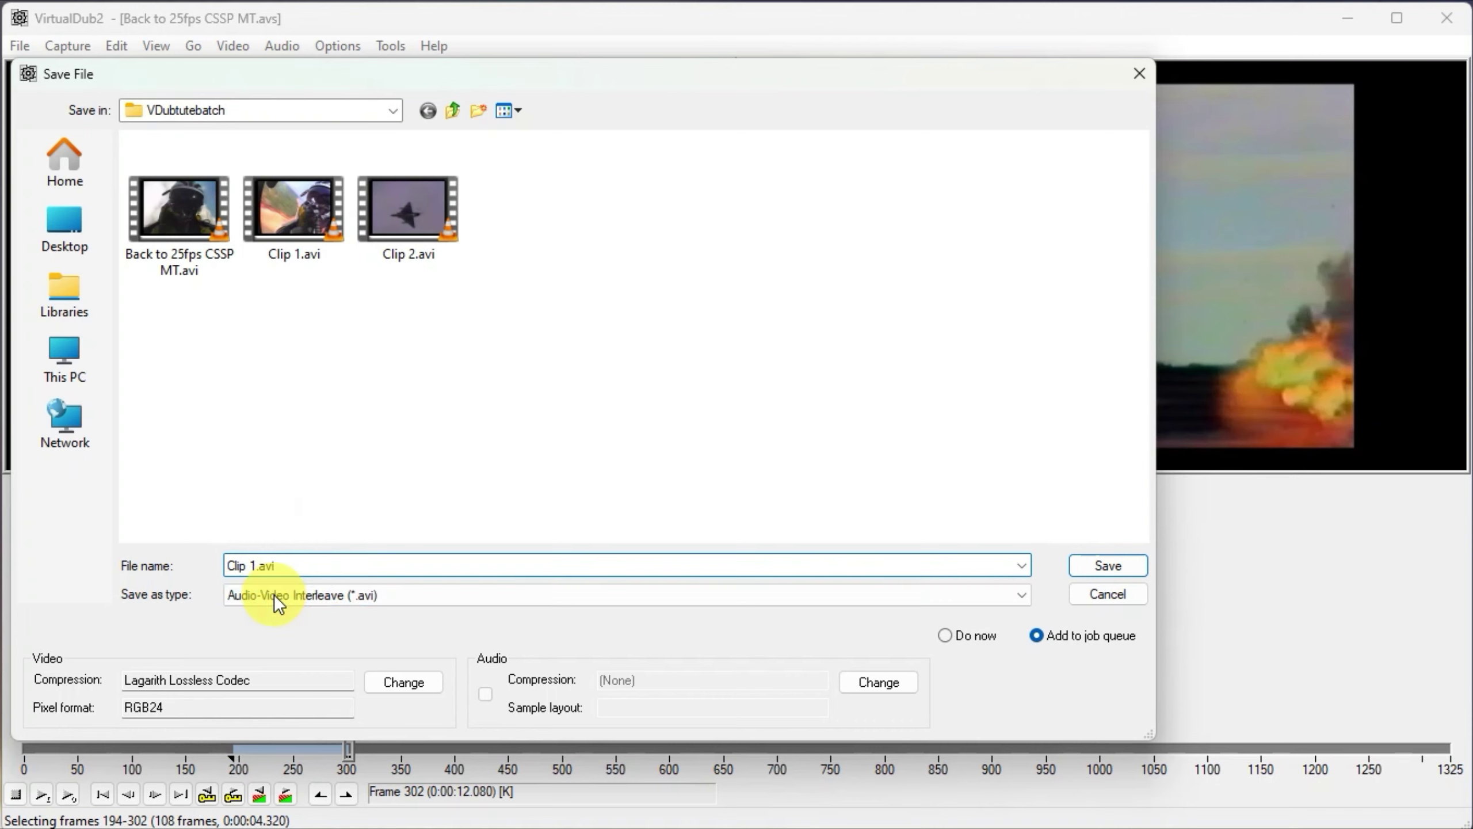
click(1095, 563)
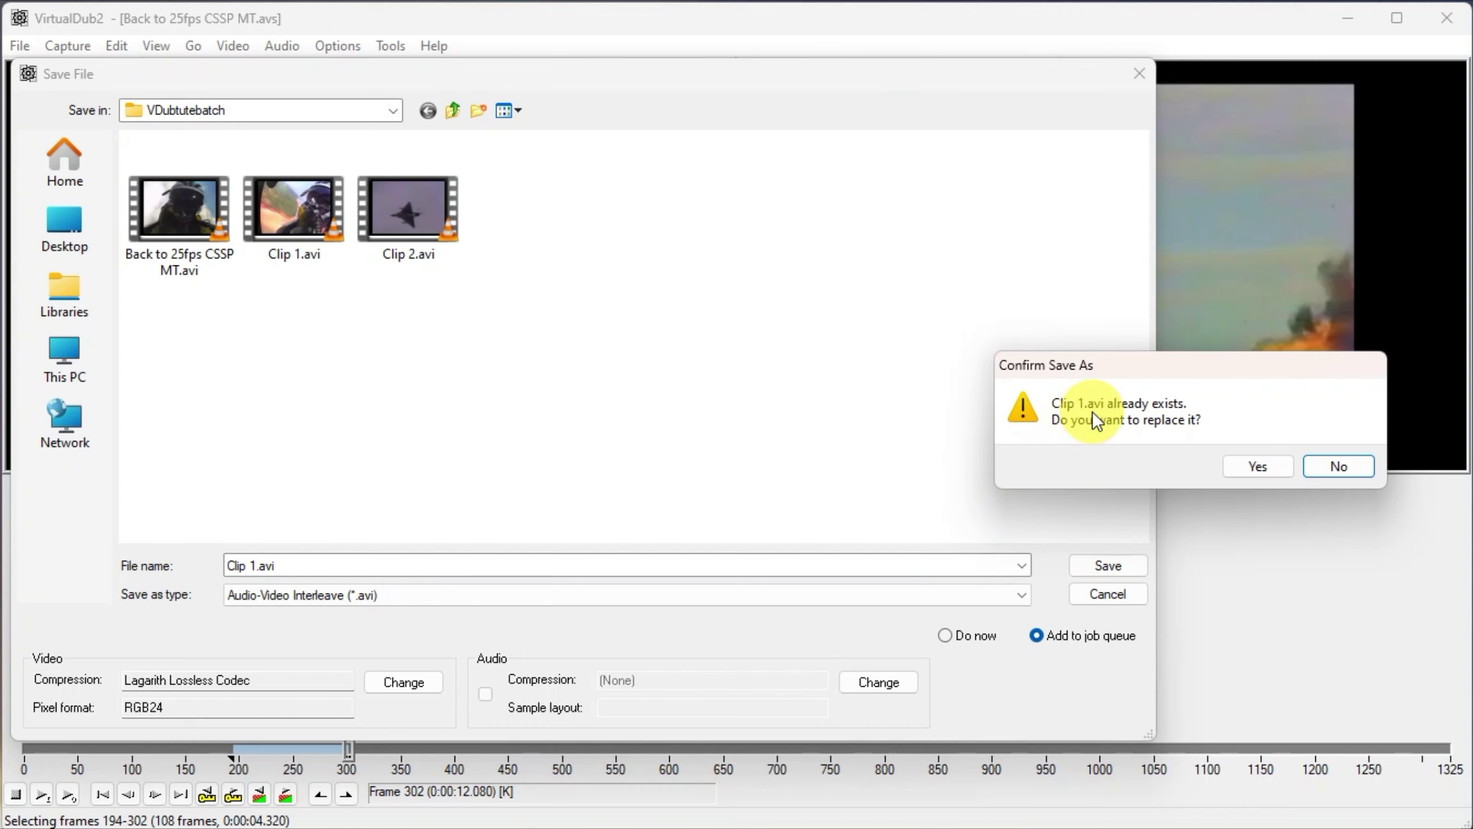
click(1258, 466)
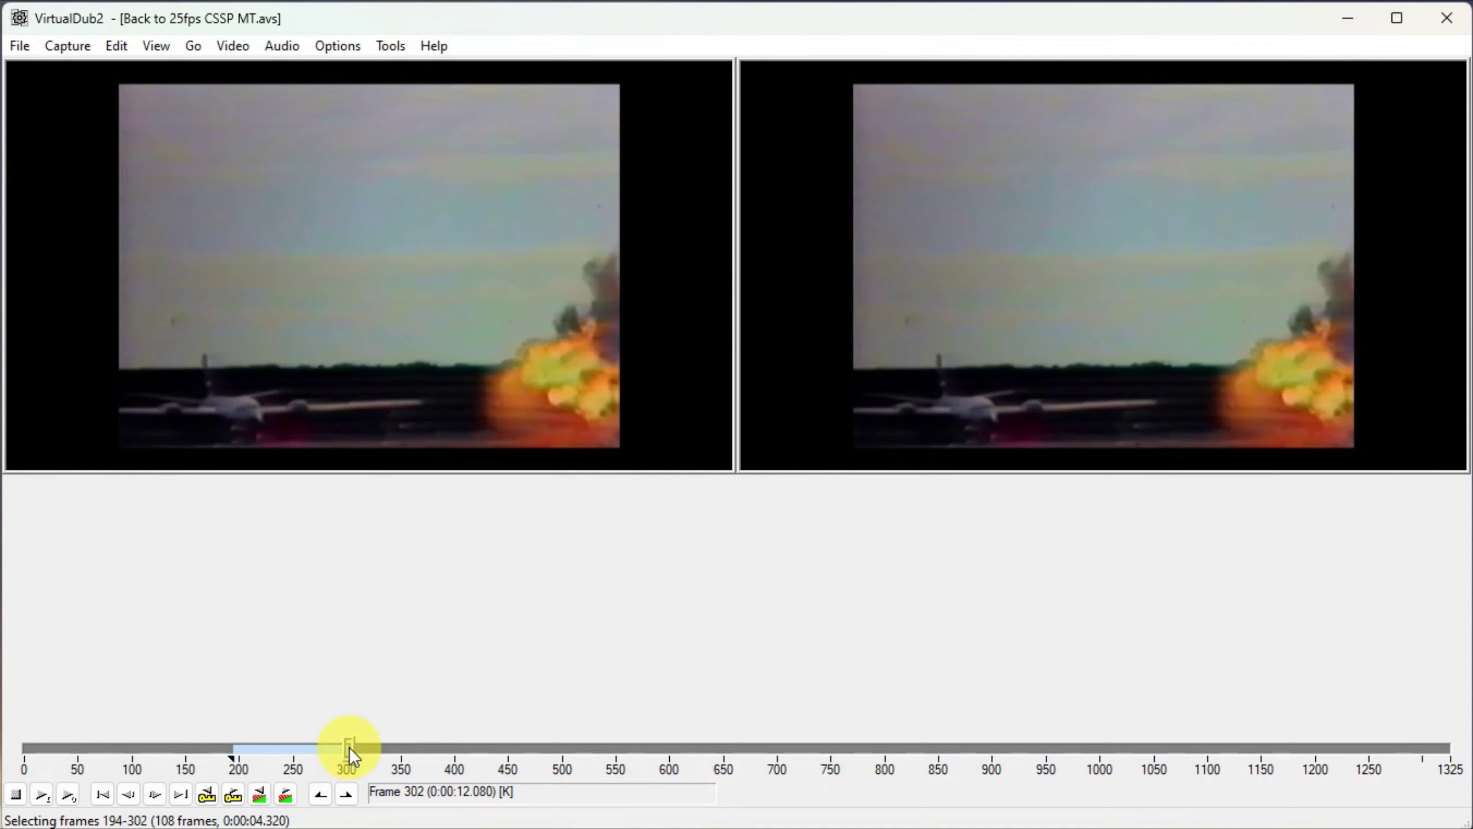
- Mark frames 477 to 525 as the new selection
drag(349, 746, 588, 747)
click(319, 793)
click(346, 793)
- Queue a batch save of that selection as Clip 2.avi, replacing the existing file
click(19, 45)
mouse_move(359, 384)
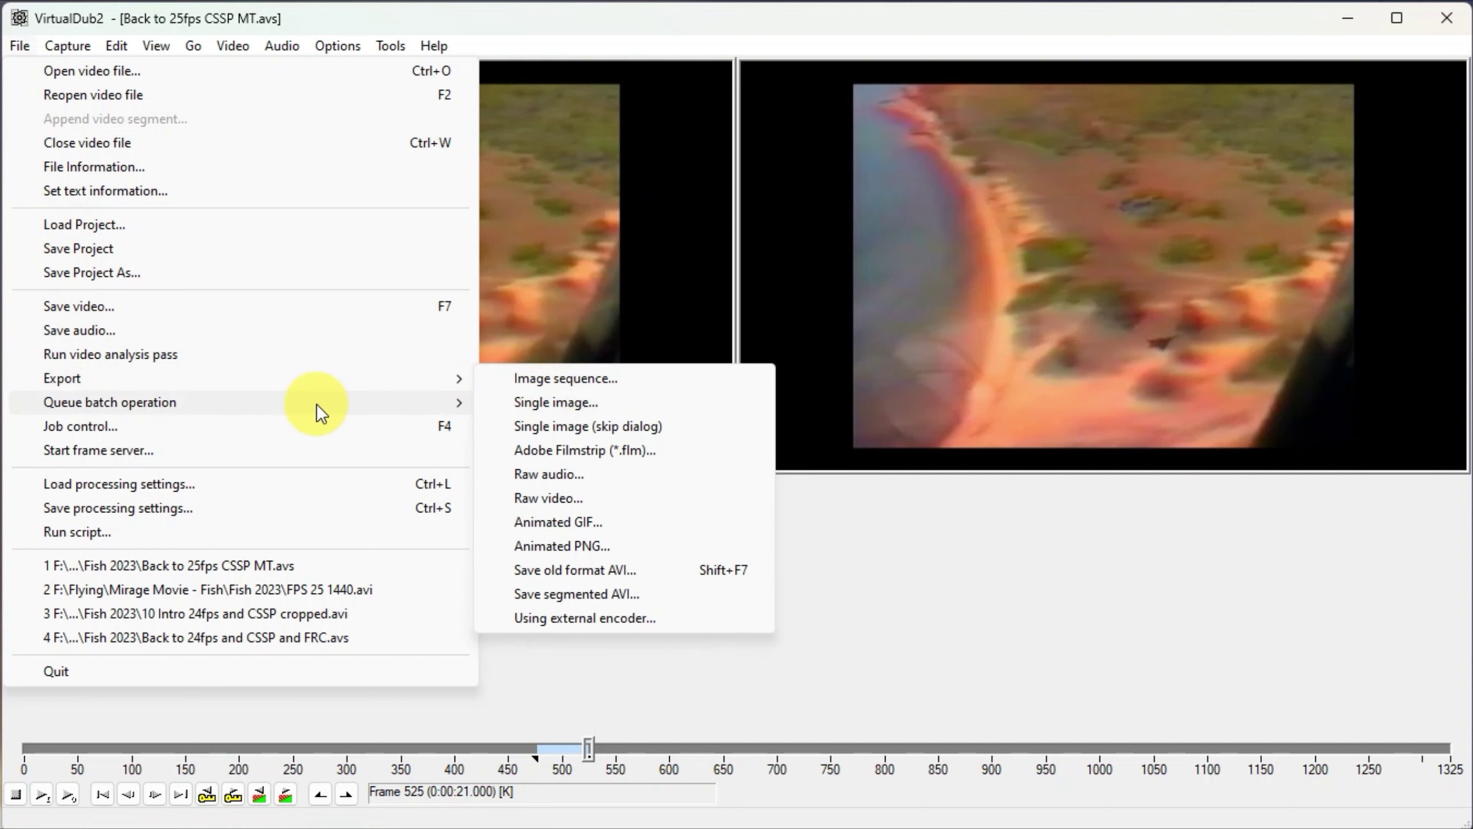
mouse_move(309, 403)
click(521, 404)
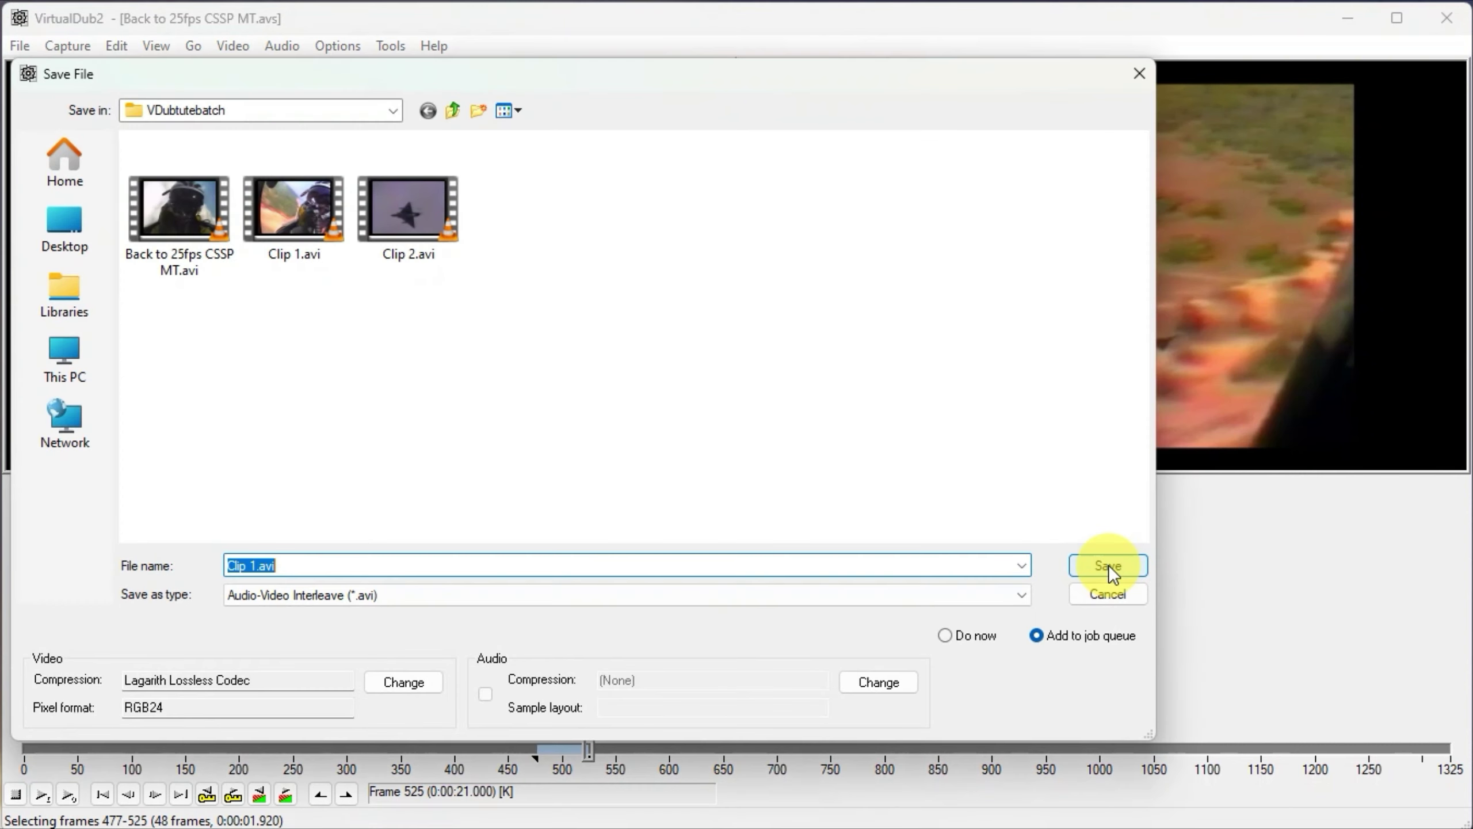
click(249, 568)
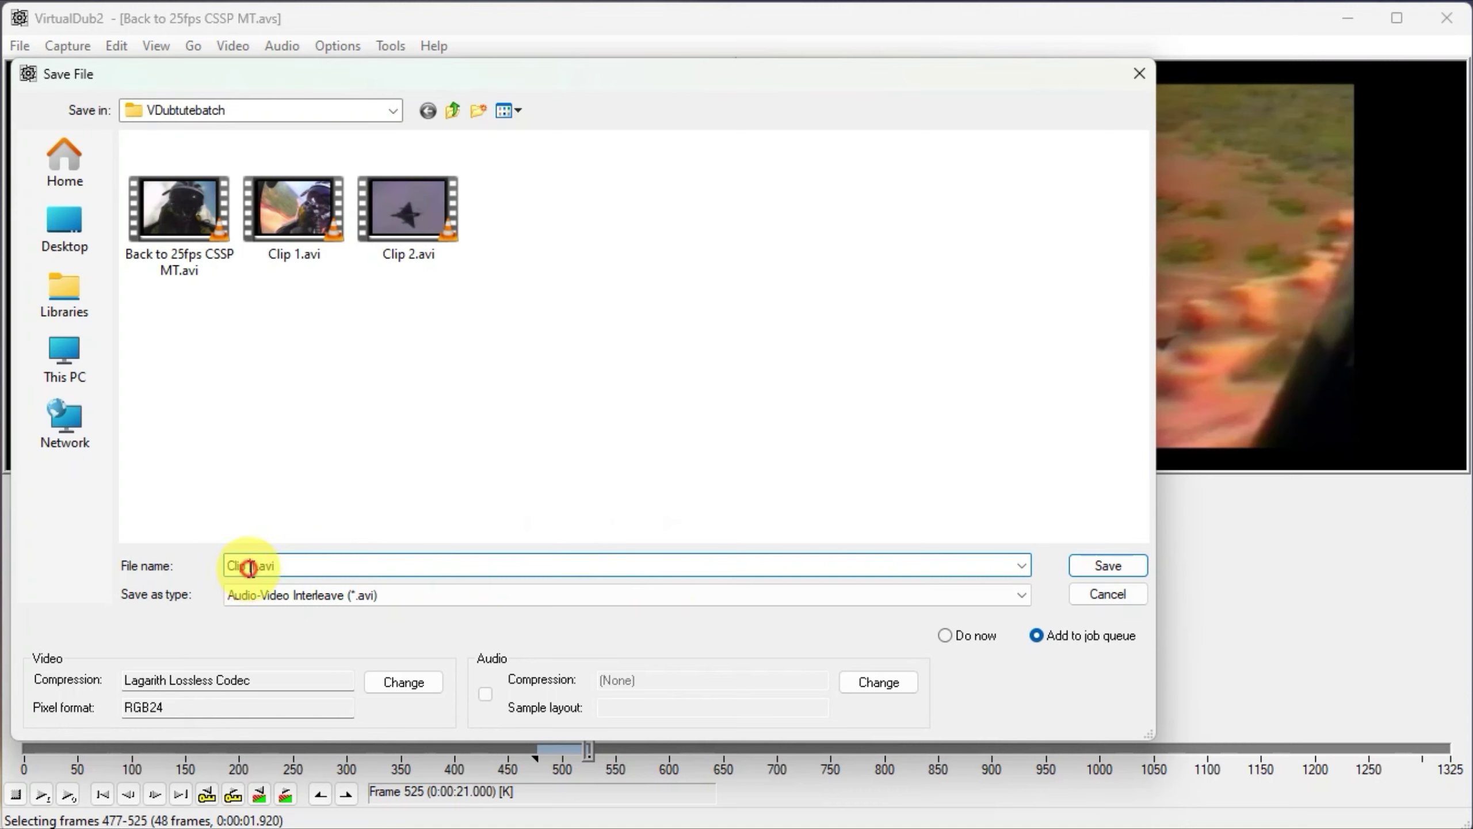
key(Delete)
text(2)
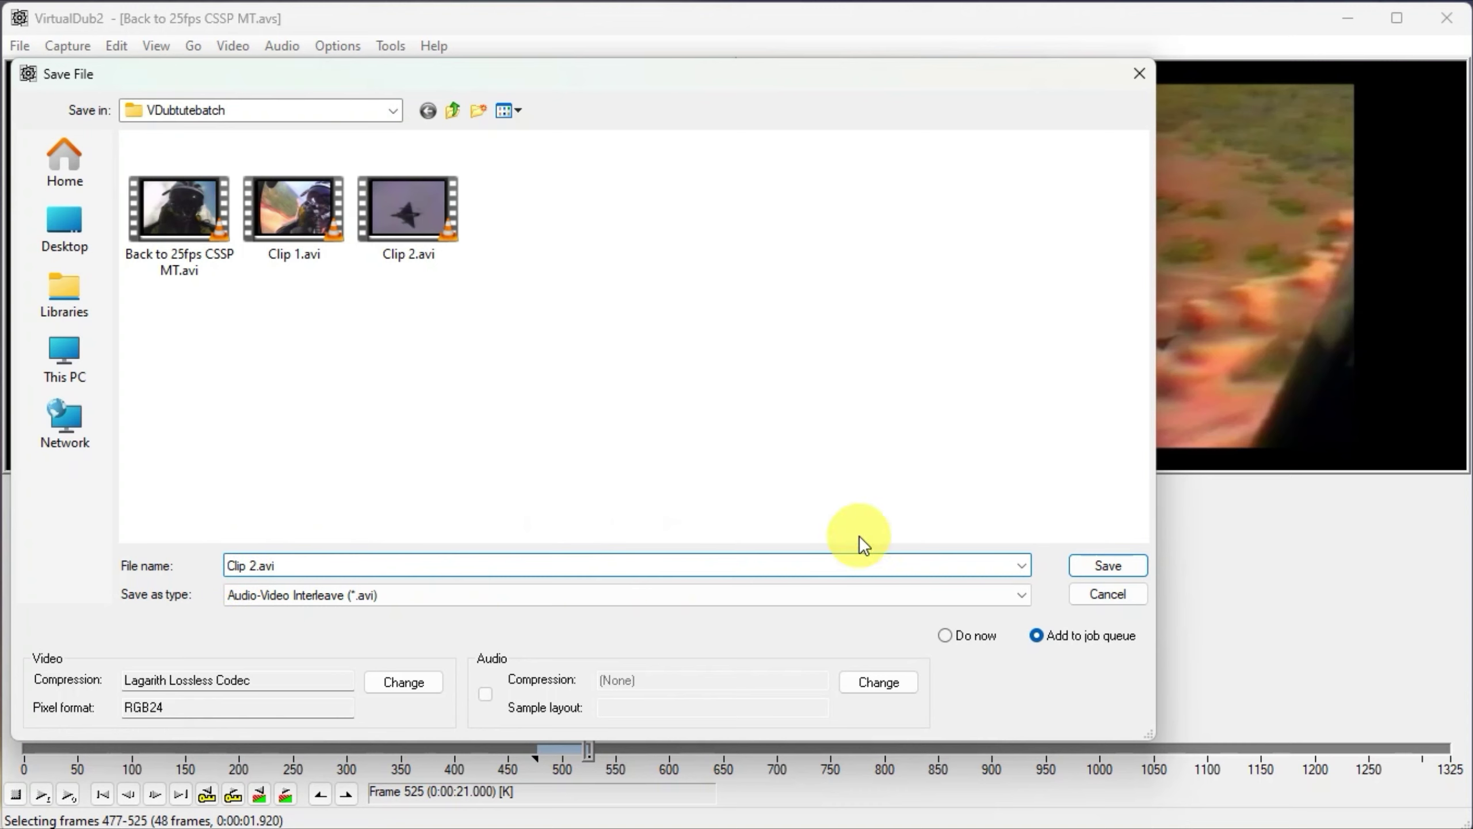
click(1101, 569)
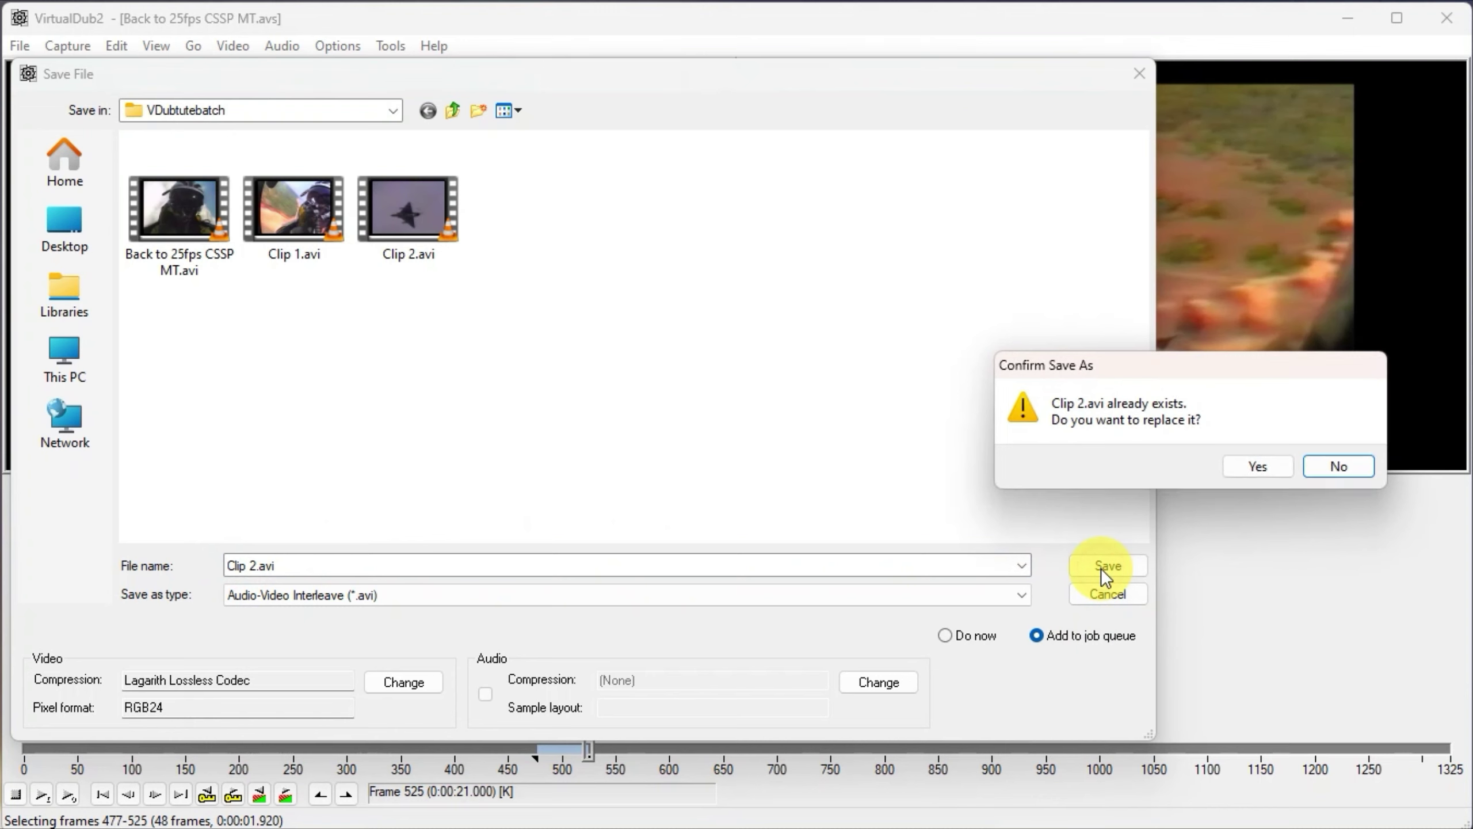
click(1256, 468)
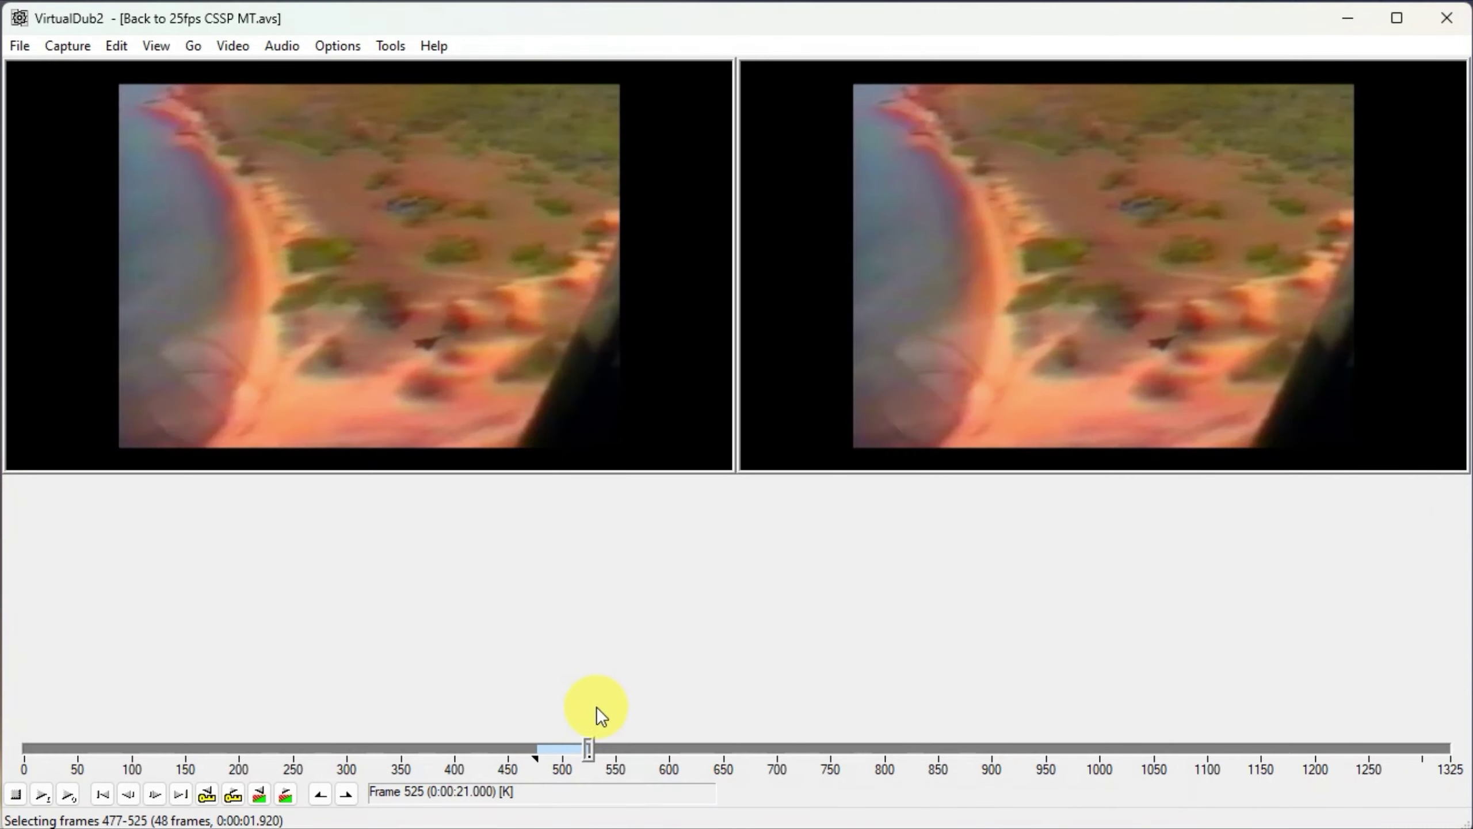
click(22, 43)
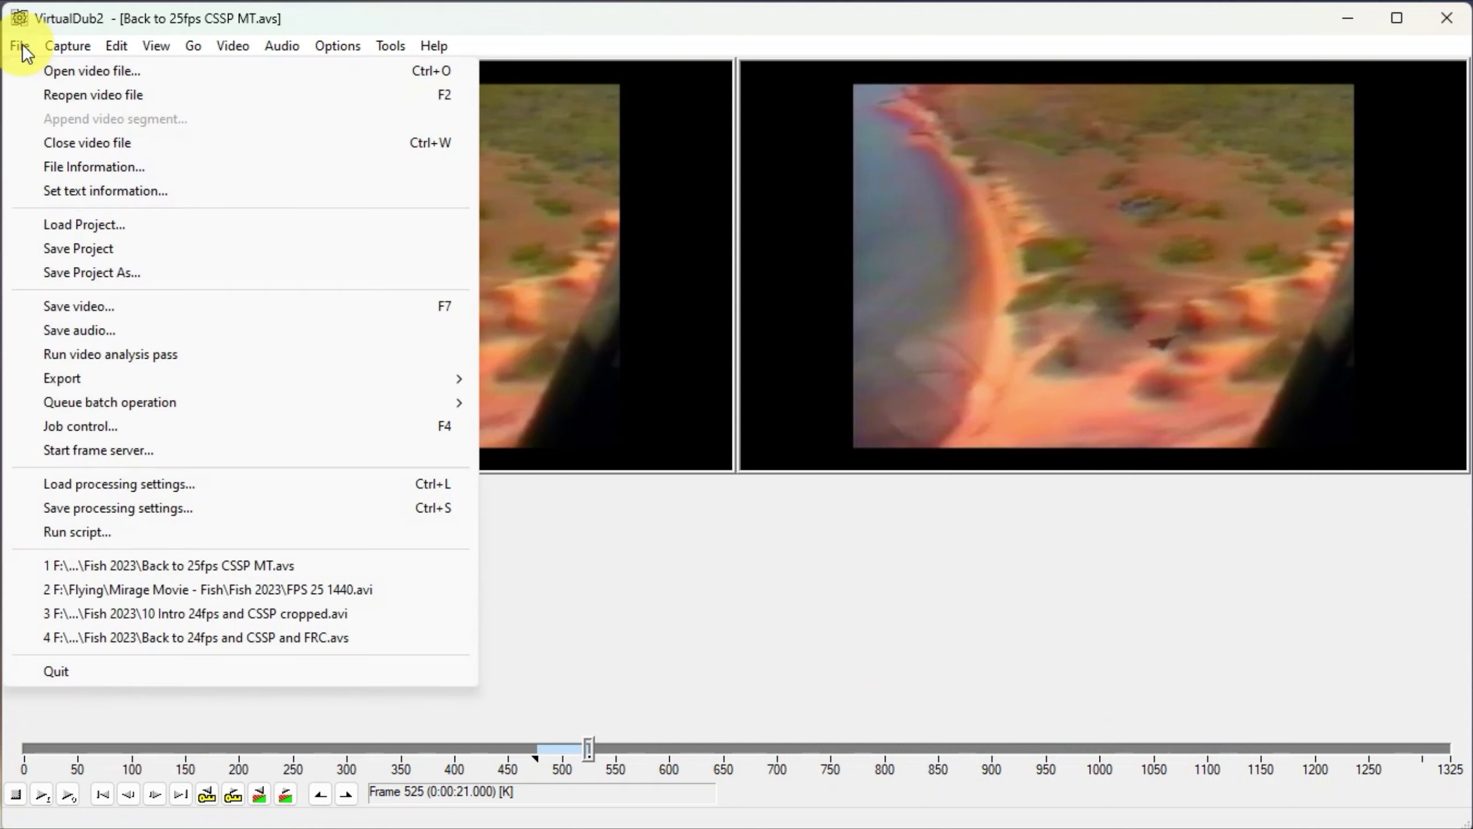
- Start the two queued Clip 1.avi and Clip 2.avi jobs in Job Control
click(99, 426)
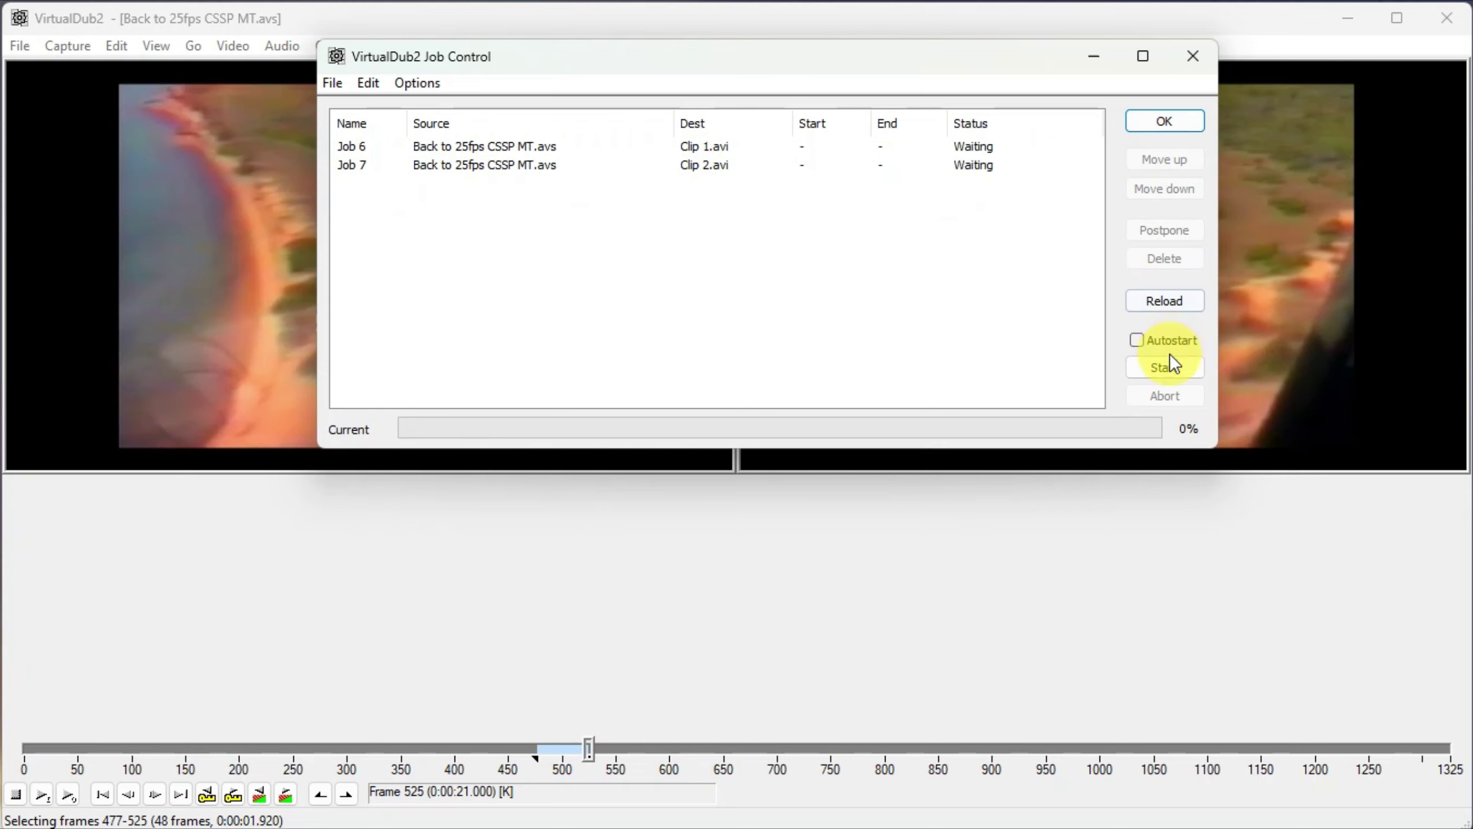
click(1166, 368)
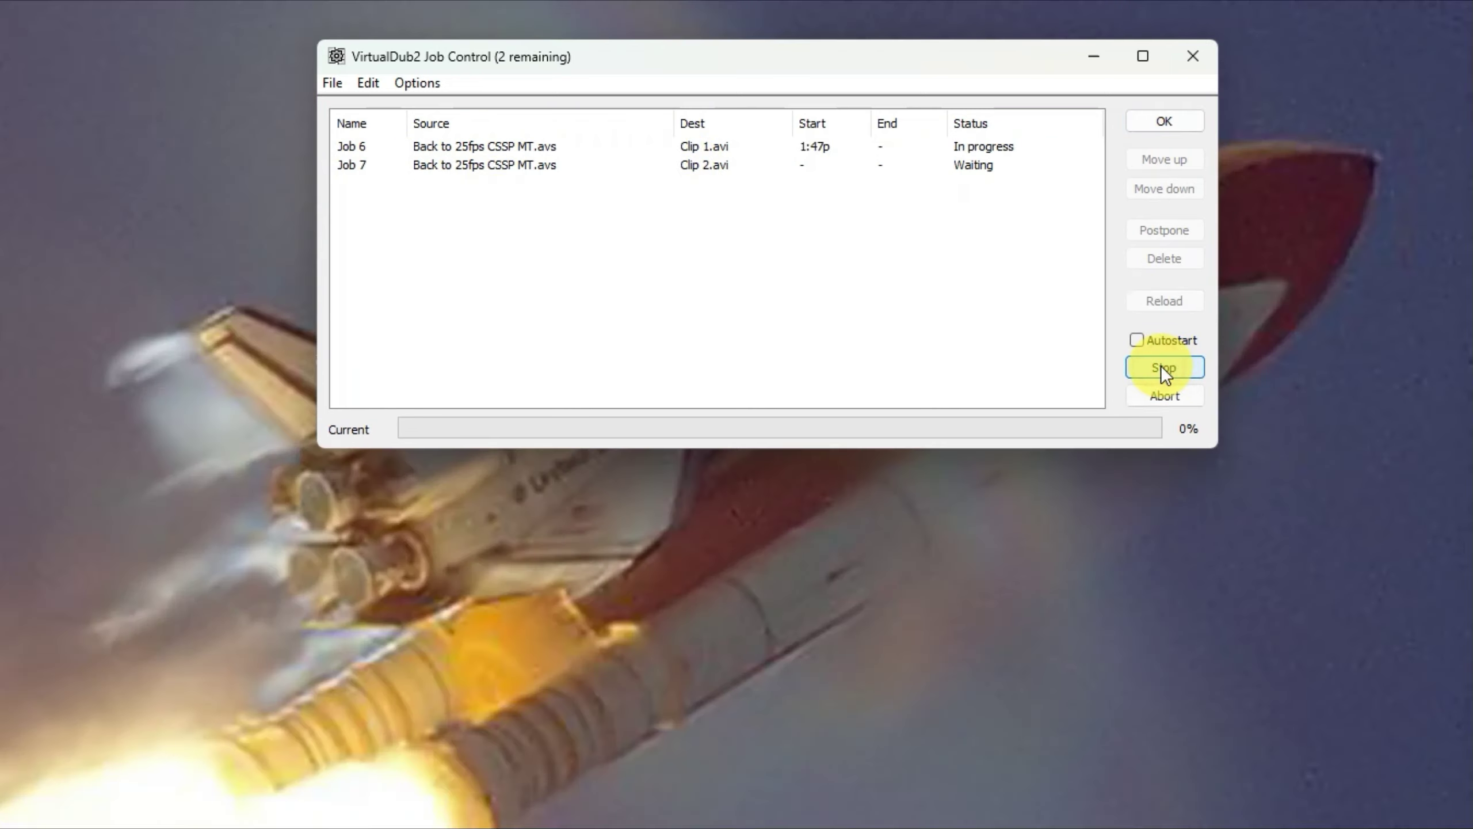